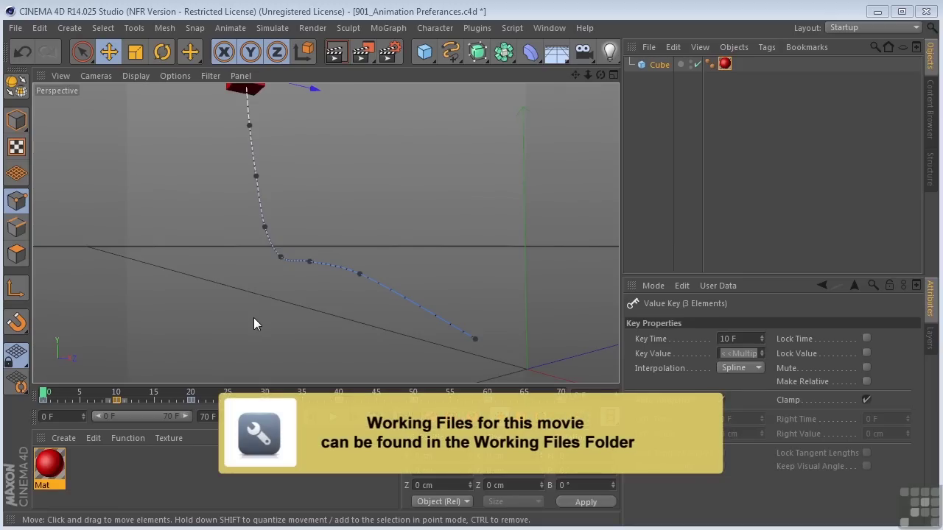
Step: Play the red cube's spline animation, pause it mid-path, and scrub the timeline playhead
{"action": "left_click", "coordinate": [330, 417]}
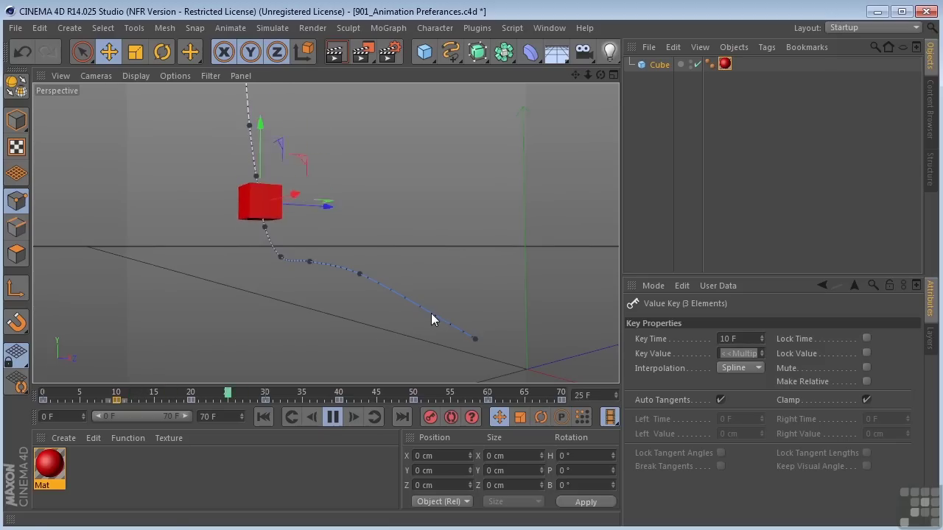
{"action": "left_click", "coordinate": [333, 417]}
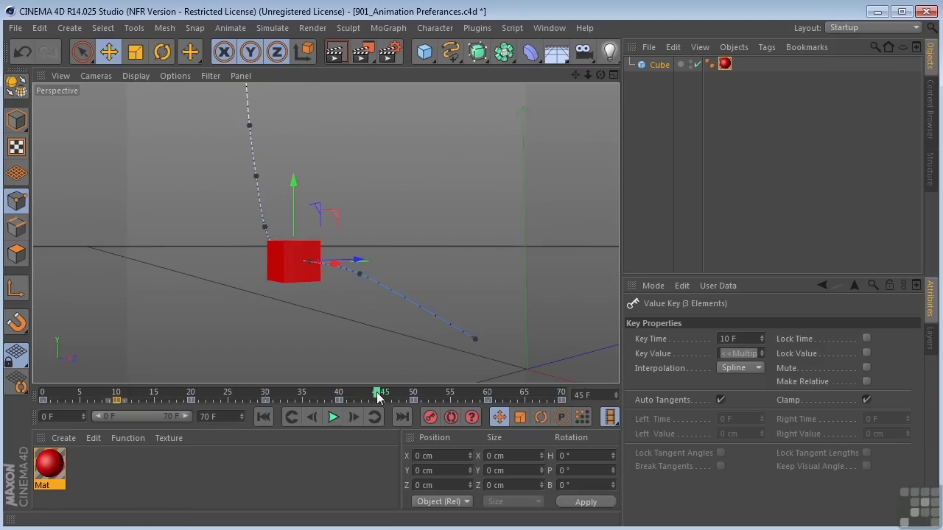
{"action": "left_click_drag", "start_coordinate": [378, 398], "coordinate": [189, 422]}
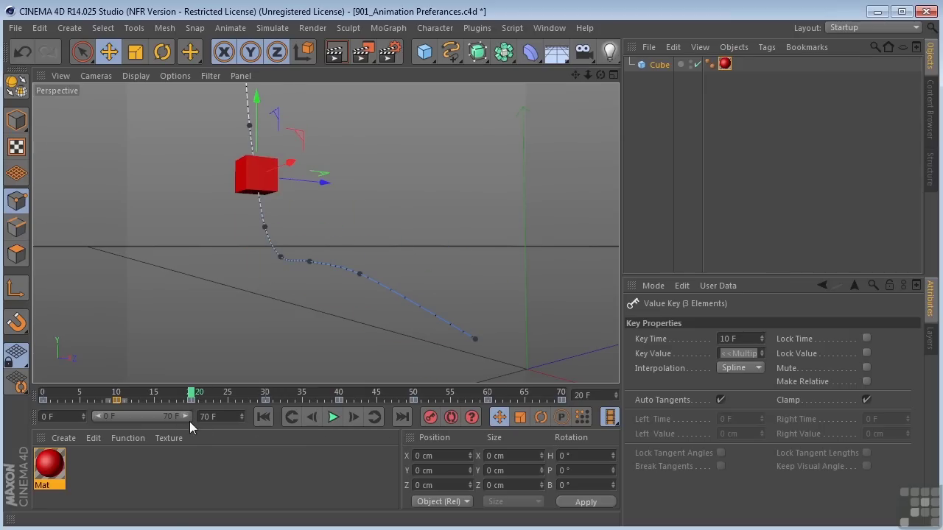
{"action": "left_click", "coordinate": [356, 417]}
{"action": "left_click", "coordinate": [356, 417]}
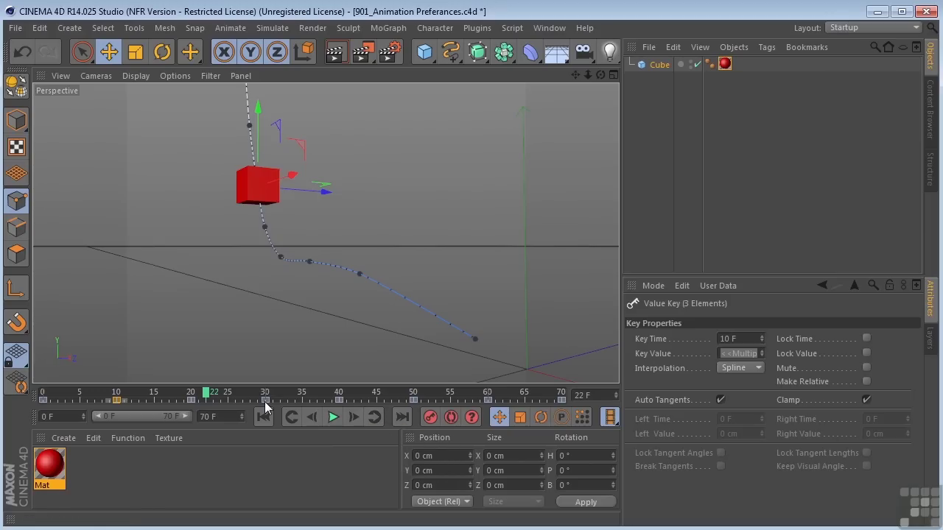
{"action": "left_click", "coordinate": [373, 418]}
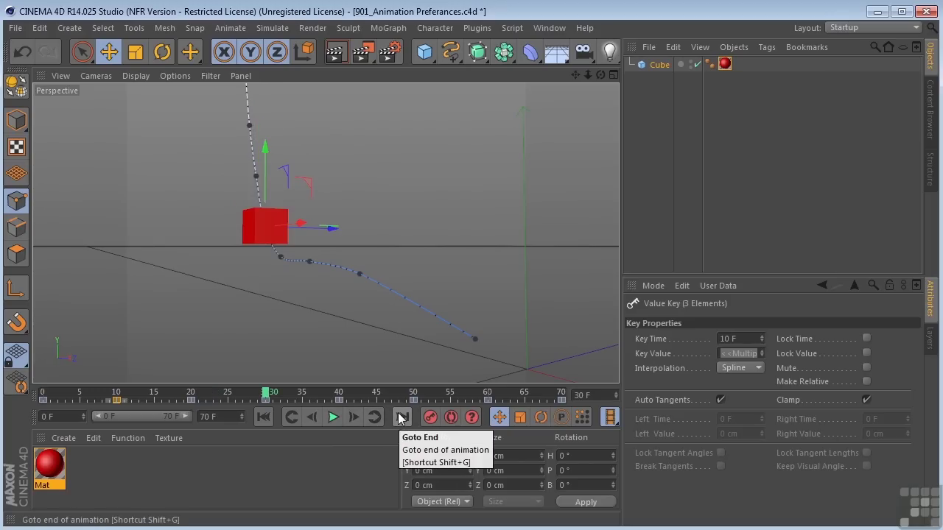
{"action": "left_click", "coordinate": [400, 417]}
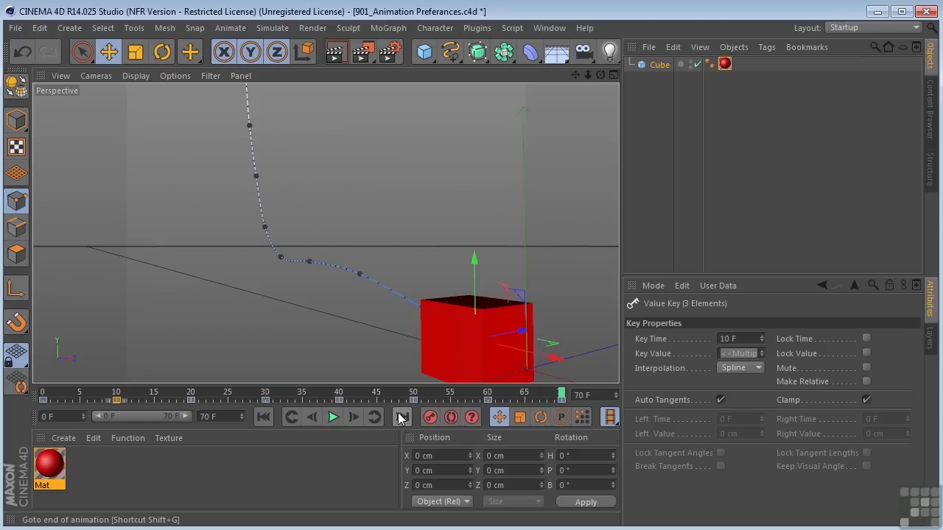
{"action": "left_click", "coordinate": [263, 417]}
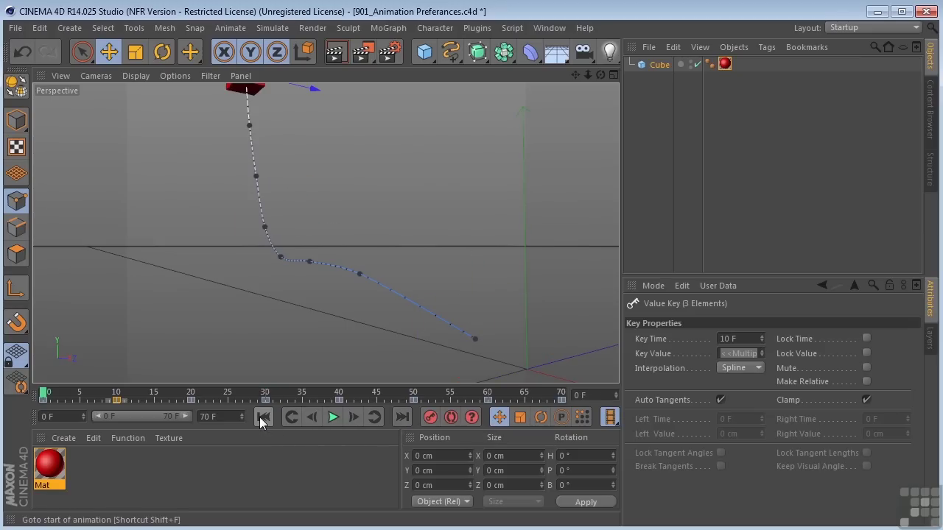
{"action": "left_click", "coordinate": [333, 417]}
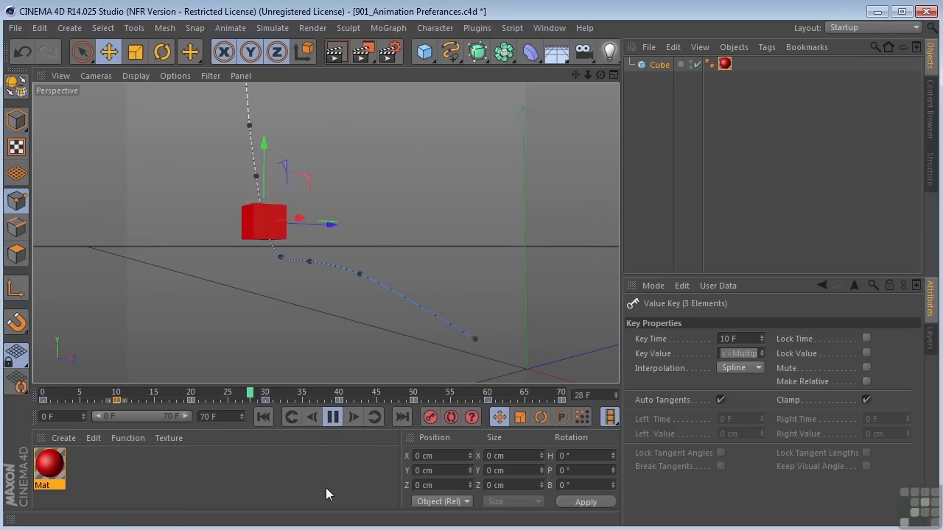
{"action": "left_click", "coordinate": [330, 418]}
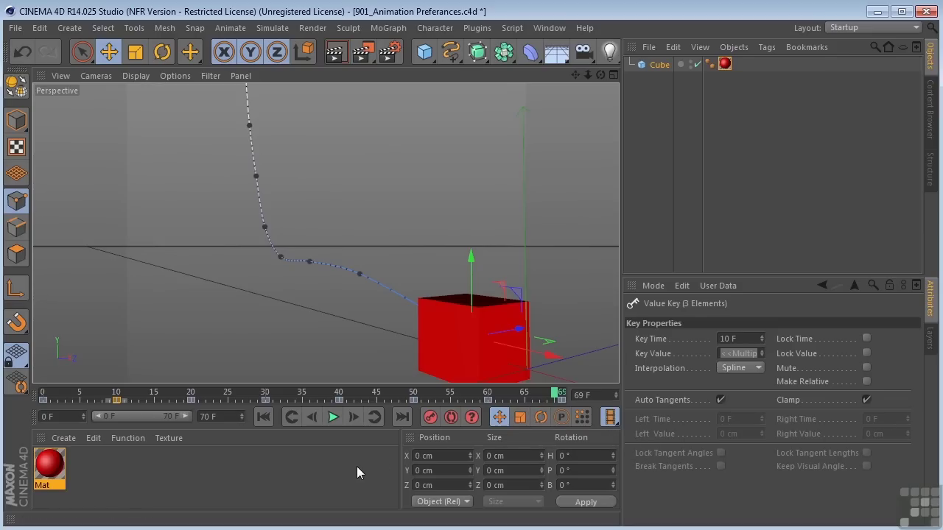
Step: Open Project Settings from the Edit menu to view FPS and time range, then play the animation
{"action": "key", "text": "ctrl+d"}
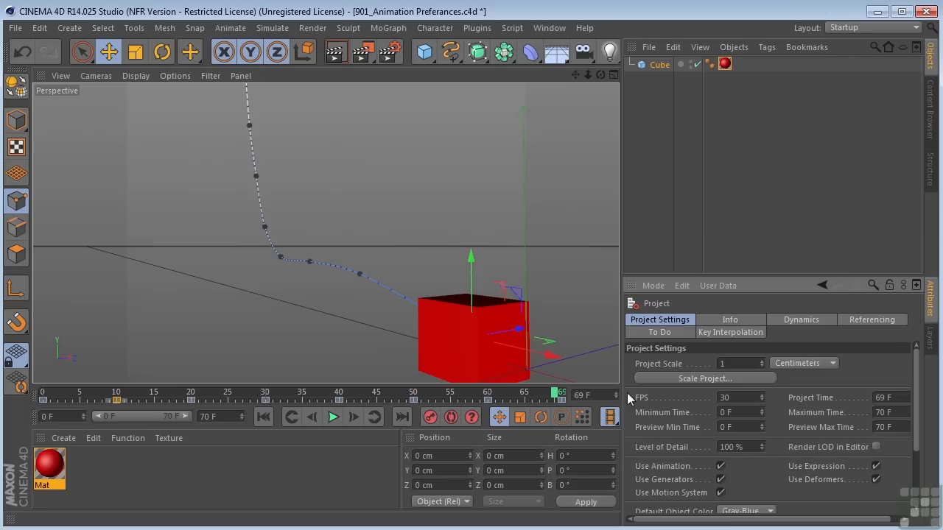
{"action": "left_click", "coordinate": [39, 29]}
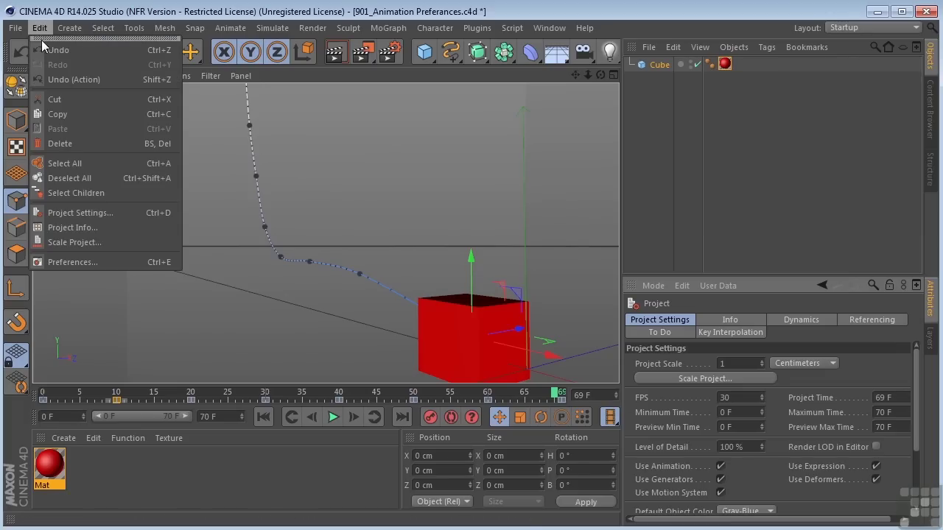
{"action": "left_click", "coordinate": [88, 213]}
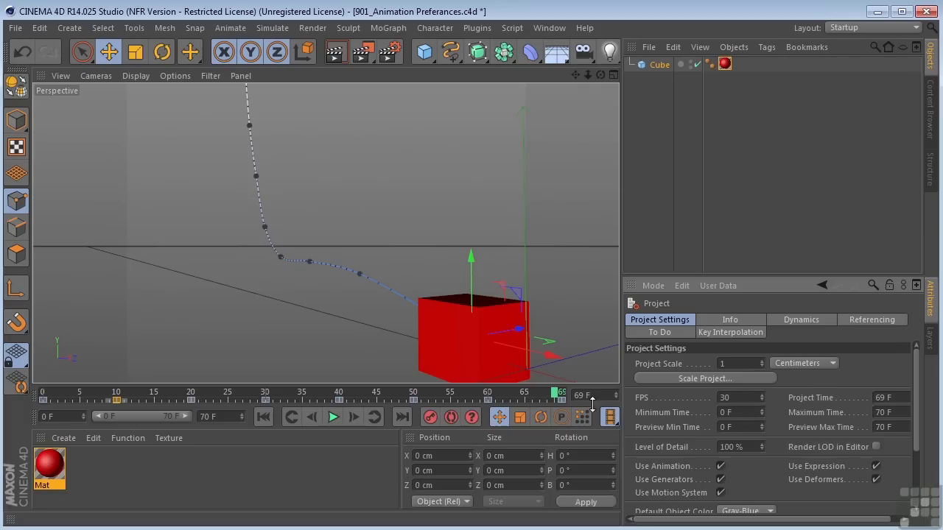
{"action": "left_click", "coordinate": [333, 417]}
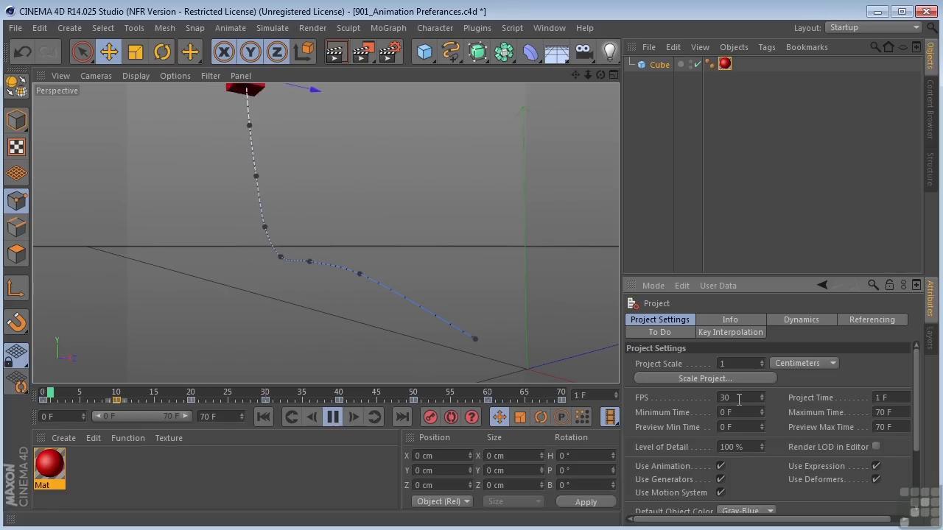
Step: Change the project frame rate to 24 FPS, then to 120 FPS
{"action": "double_click", "coordinate": [737, 398]}
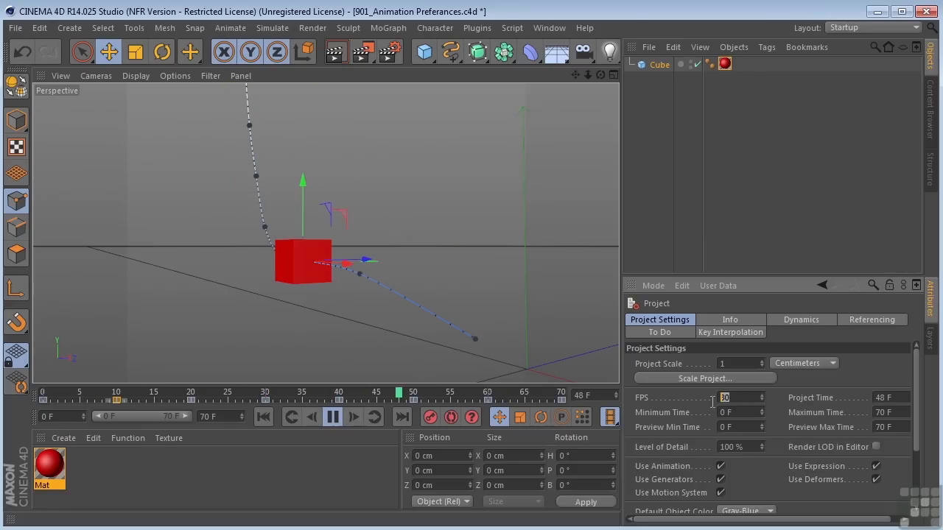
{"action": "type", "text": "24"}
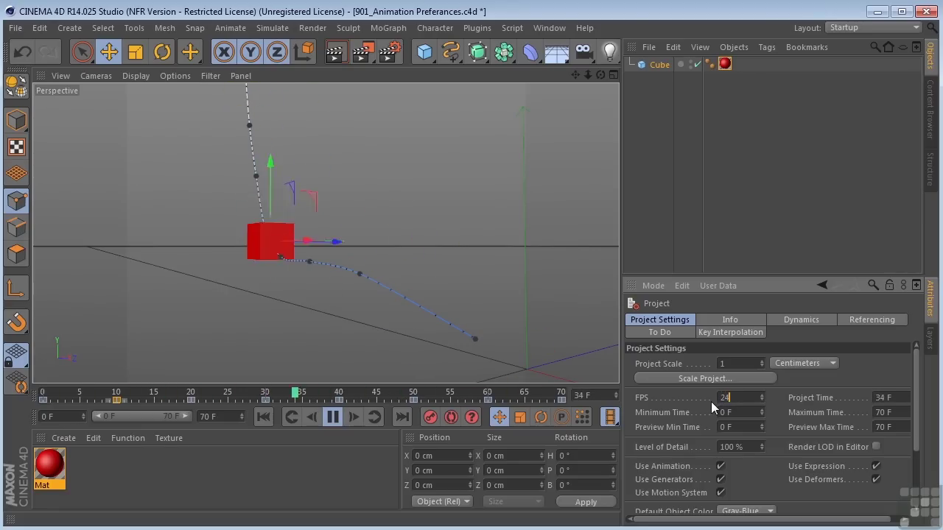
{"action": "key", "text": "Return"}
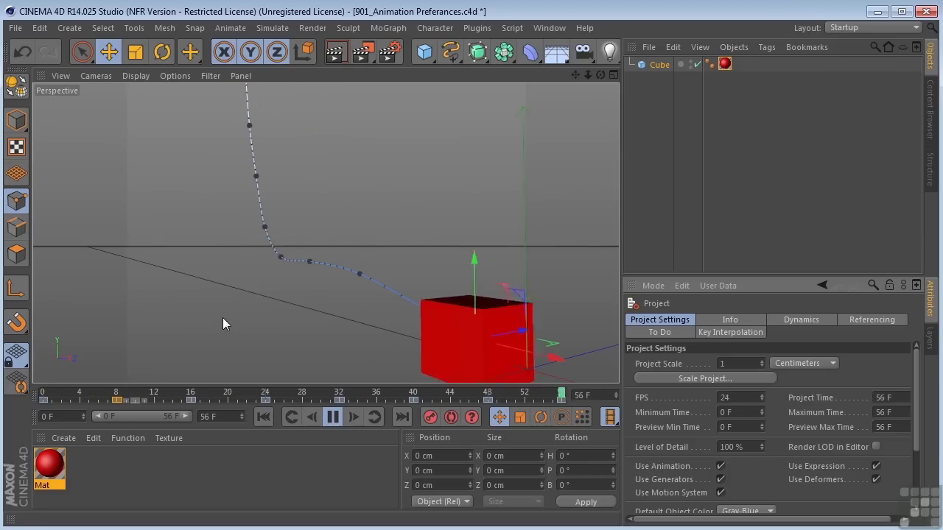
{"action": "left_click", "coordinate": [729, 397]}
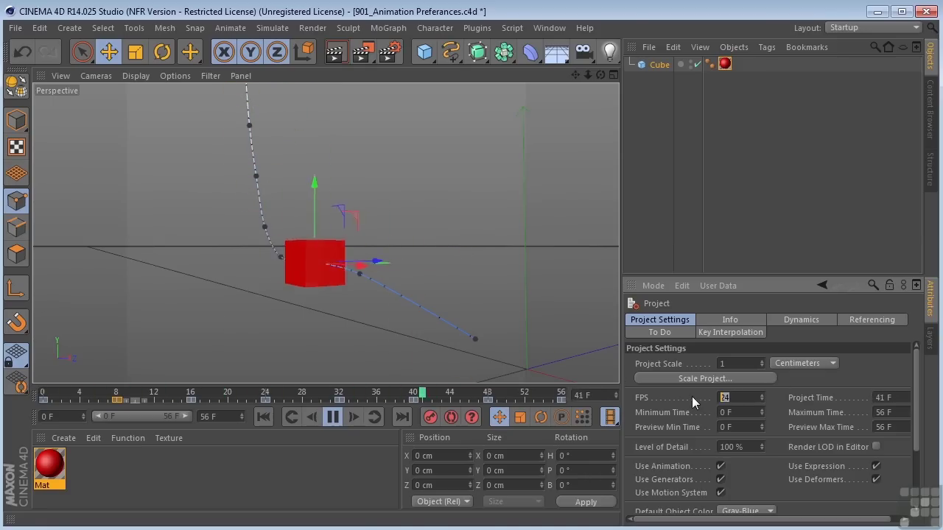
{"action": "type", "text": "120"}
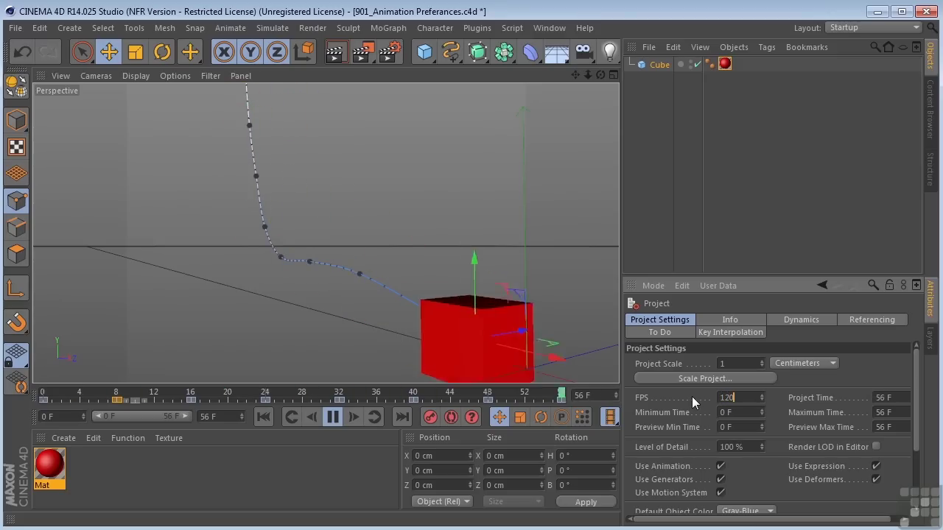
{"action": "key", "text": "Return"}
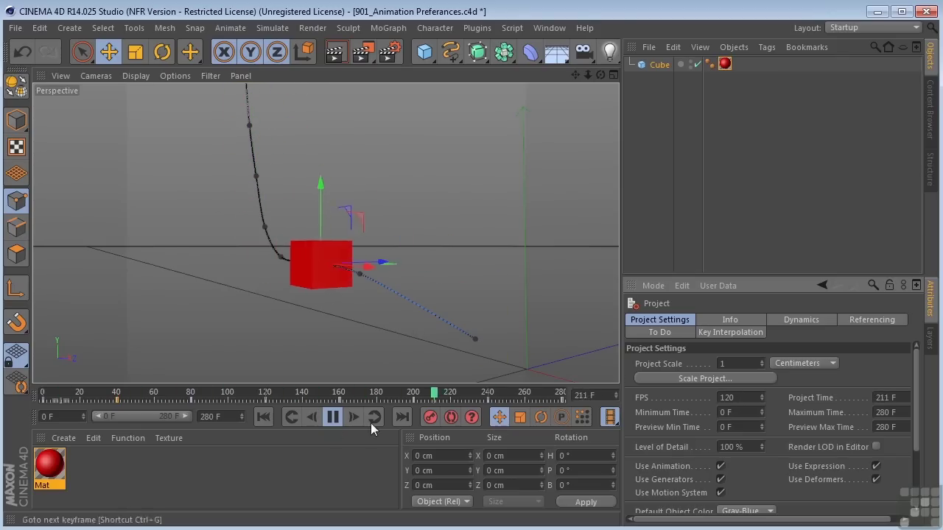
Step: Stop playback, set the timeline's maximum time to 90 F, and play the shortened range
{"action": "left_click", "coordinate": [332, 417]}
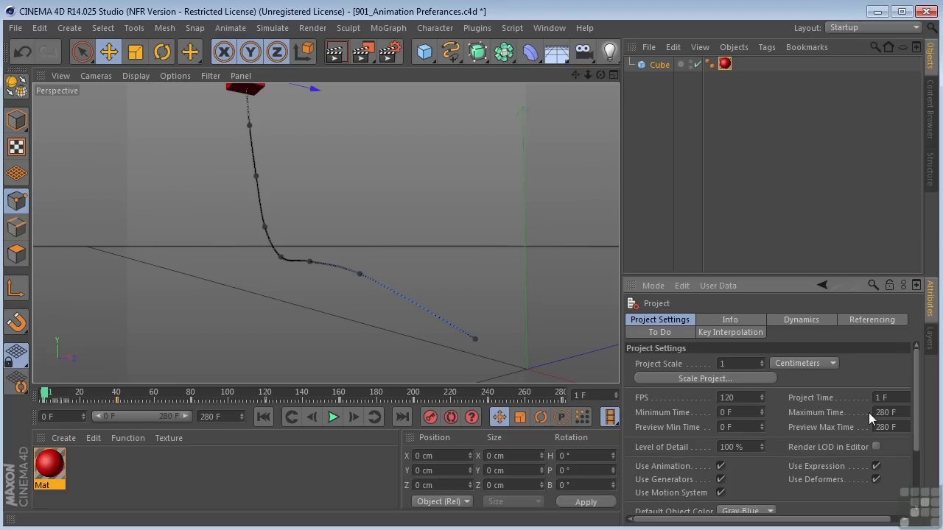
{"action": "left_click", "coordinate": [74, 415]}
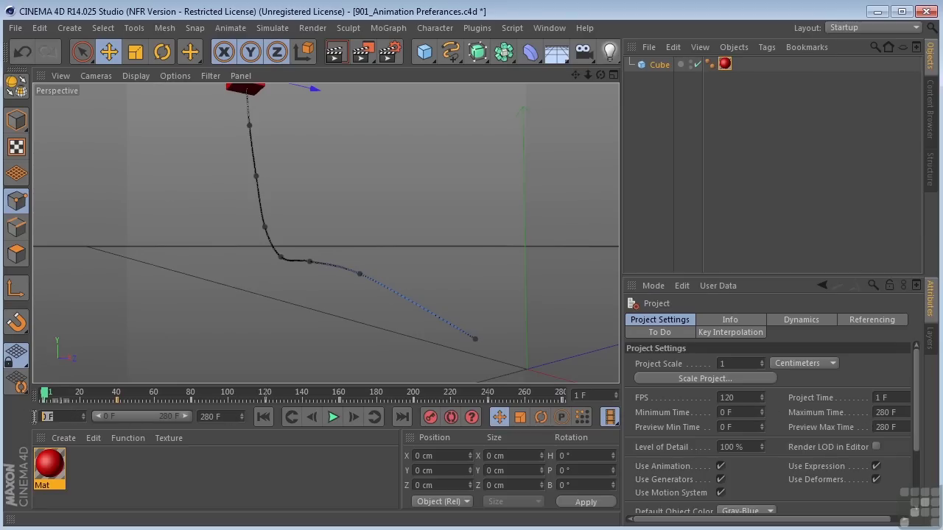
{"action": "left_click", "coordinate": [230, 417]}
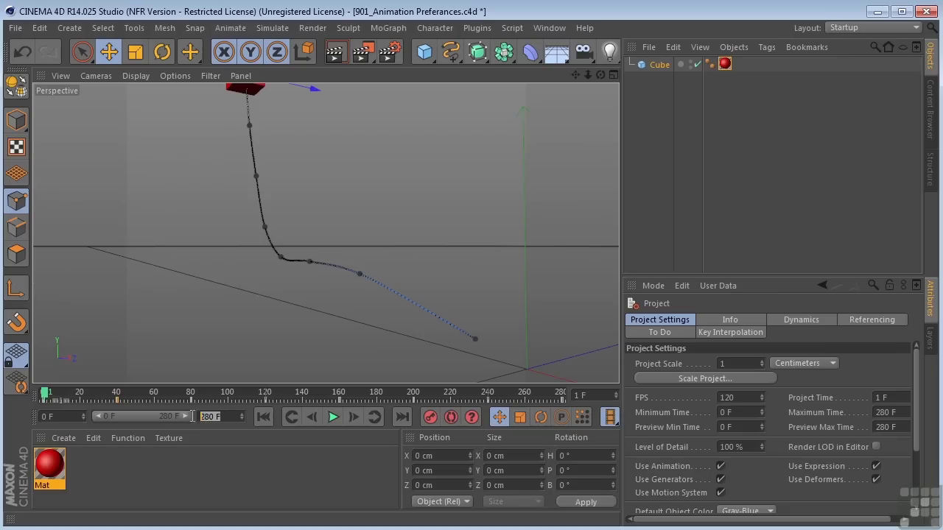
{"action": "left_click", "coordinate": [63, 417]}
{"action": "left_click", "coordinate": [199, 417]}
{"action": "type", "text": "90"}
{"action": "key", "text": "Return"}
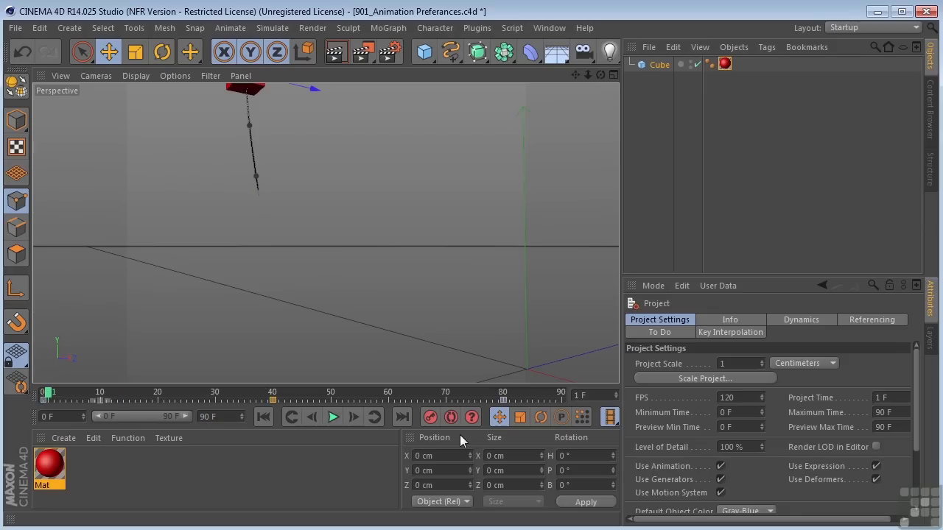
{"action": "left_click", "coordinate": [901, 415]}
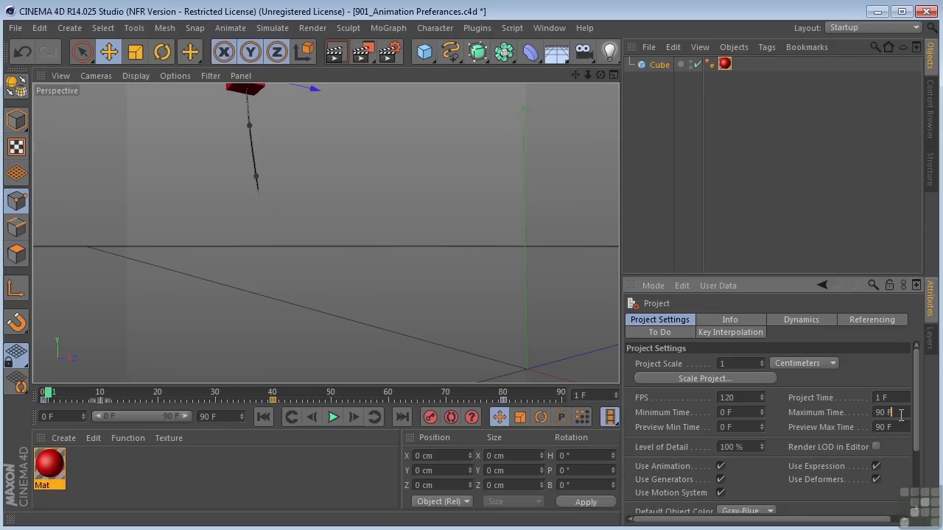
{"action": "left_click", "coordinate": [334, 417]}
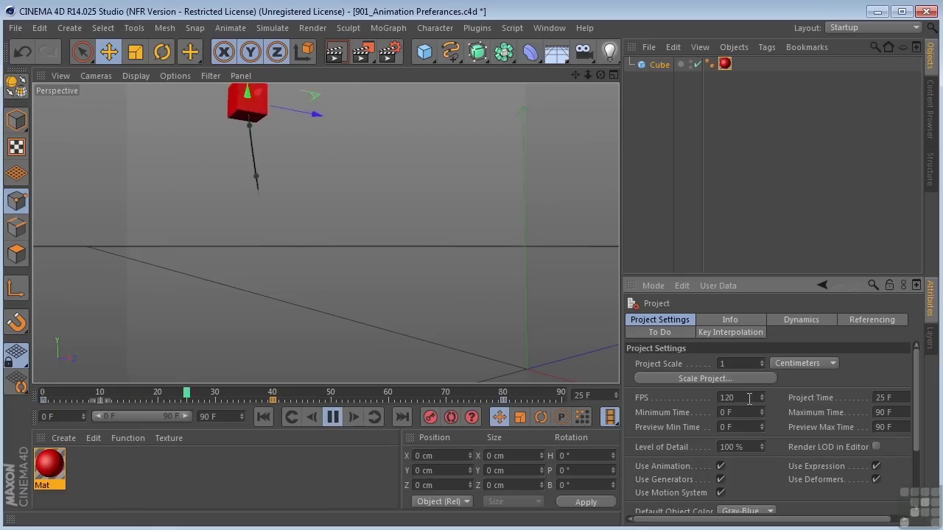
Step: Set the project frame rate to 30 FPS
{"action": "left_click_drag", "start_coordinate": [745, 399], "coordinate": [705, 400]}
{"action": "type", "text": "30"}
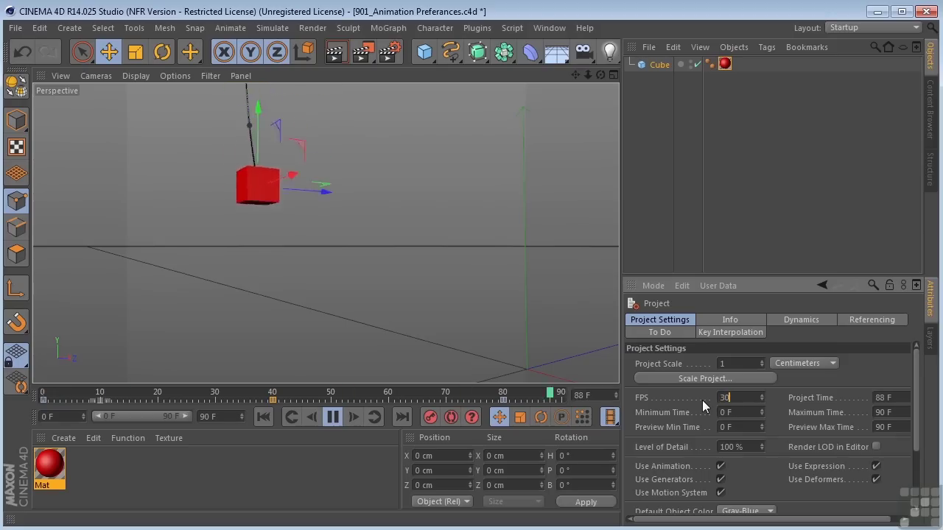
{"action": "key", "text": "Return"}
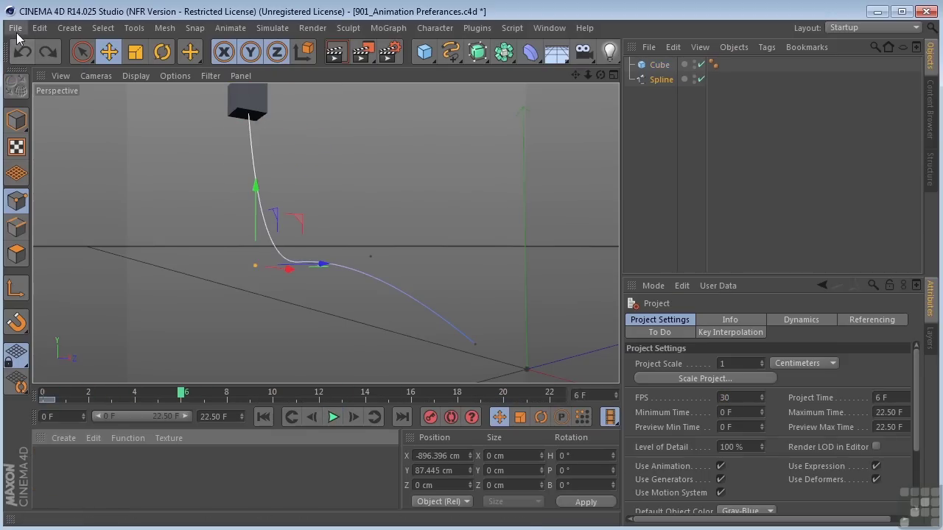
Step: Reopen the most recent scene file as a separate untitled copy and play it
{"action": "left_click", "coordinate": [14, 28]}
{"action": "mouse_move", "coordinate": [127, 275]}
{"action": "left_click", "coordinate": [274, 283]}
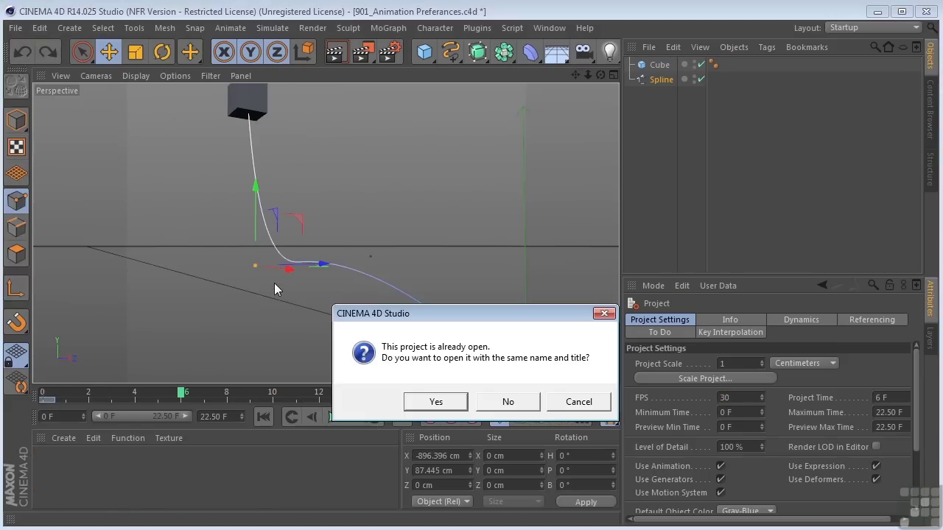
{"action": "left_click", "coordinate": [509, 402]}
{"action": "left_click", "coordinate": [332, 417]}
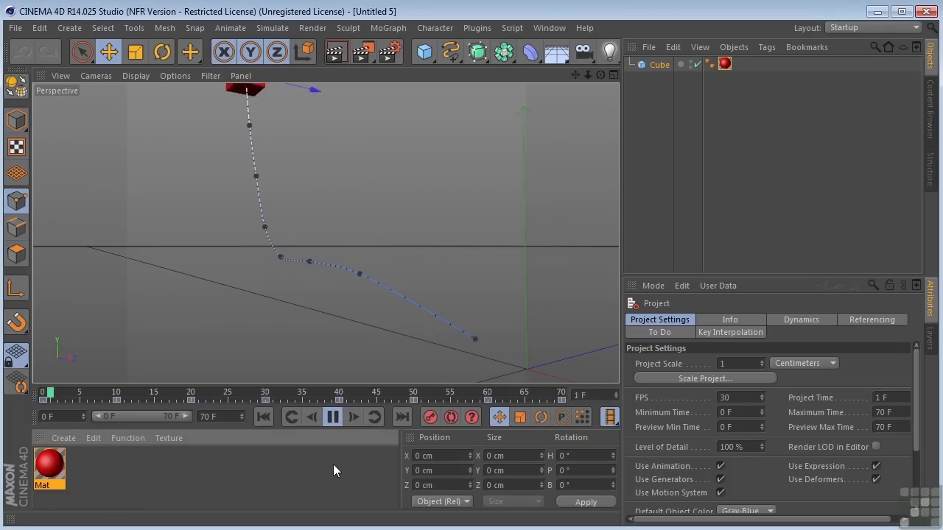
Step: Pause at frame 45 and set Preview Min Time to 20 F and Preview Max Time to 50 F
{"action": "left_click", "coordinate": [333, 417]}
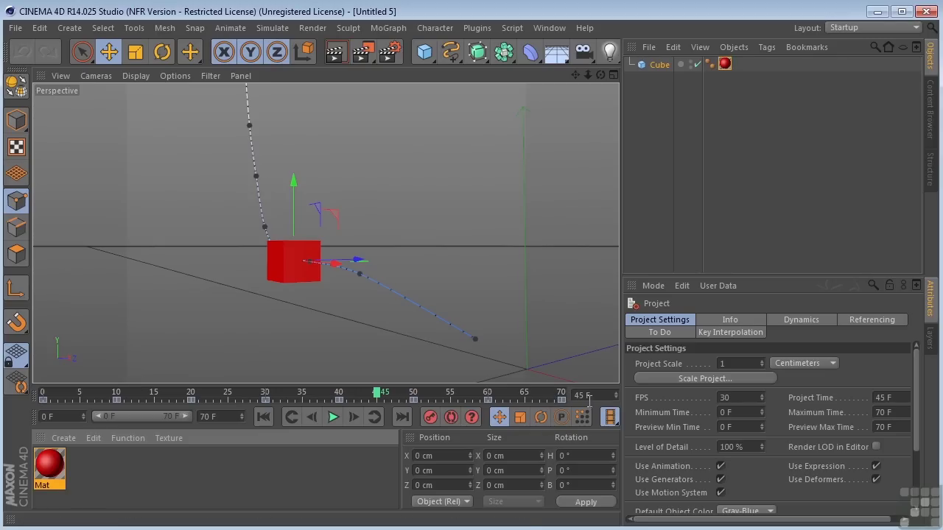
{"action": "left_click", "coordinate": [740, 426]}
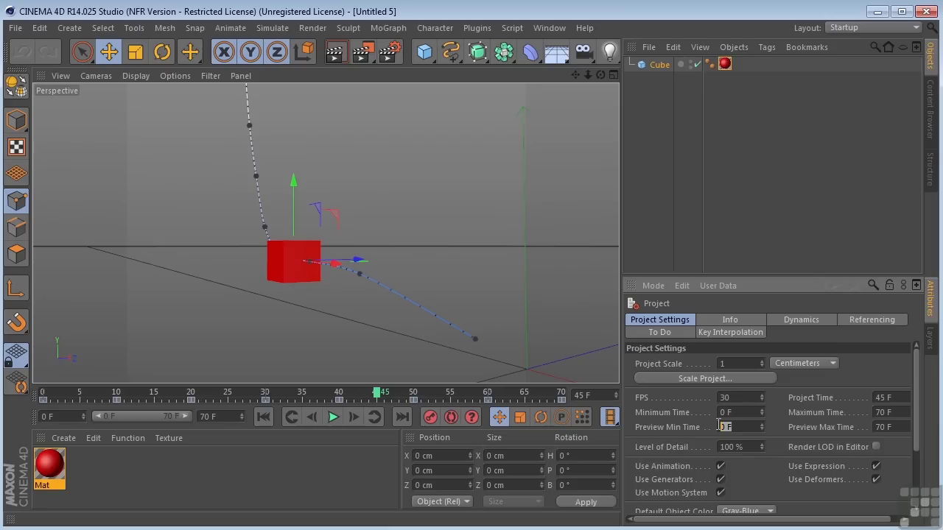
{"action": "type", "text": "20"}
{"action": "key", "text": "Tab"}
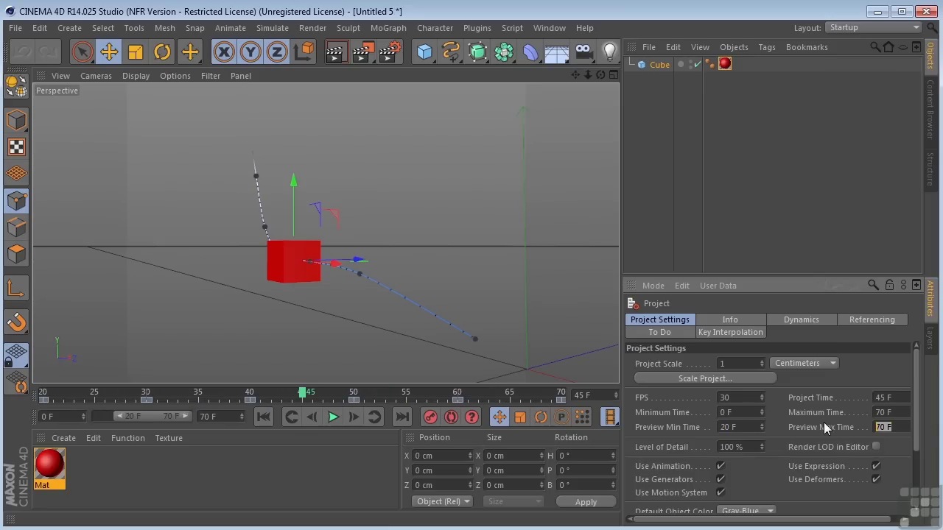
{"action": "type", "text": "50"}
{"action": "key", "text": "Return"}
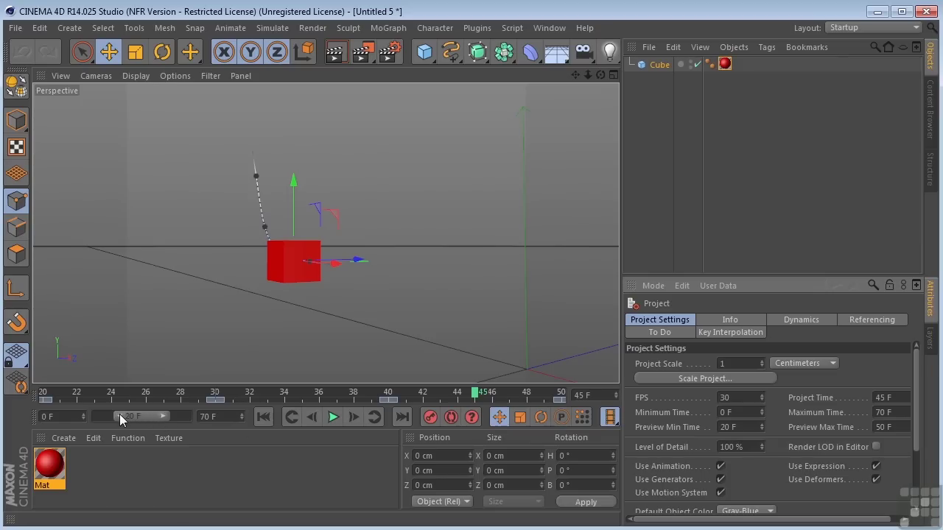
Step: Drag the preview range back toward the start and set its end to 60 F
{"action": "left_click_drag", "start_coordinate": [120, 414], "coordinate": [97, 417]}
{"action": "double_click", "coordinate": [149, 415]}
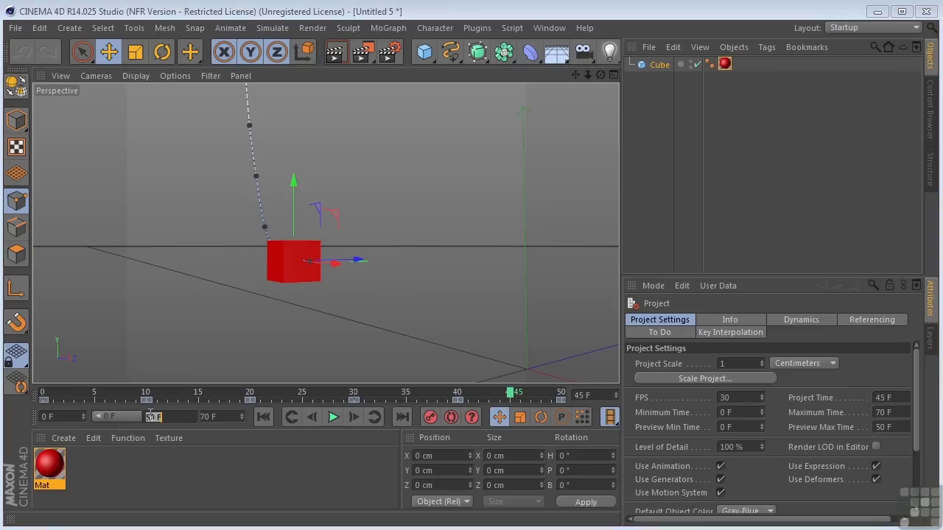
{"action": "type", "text": "60"}
{"action": "key", "text": "Return"}
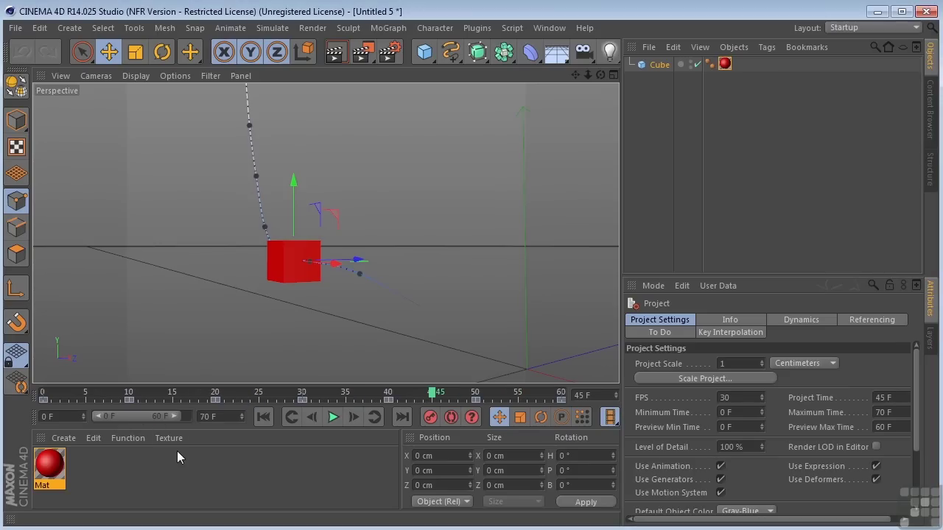
Step: Set the project's last frame to 50 F and the range start to 30 F
{"action": "double_click", "coordinate": [229, 419]}
{"action": "type", "text": "50"}
{"action": "key", "text": "Return"}
{"action": "double_click", "coordinate": [78, 417]}
{"action": "type", "text": "30"}
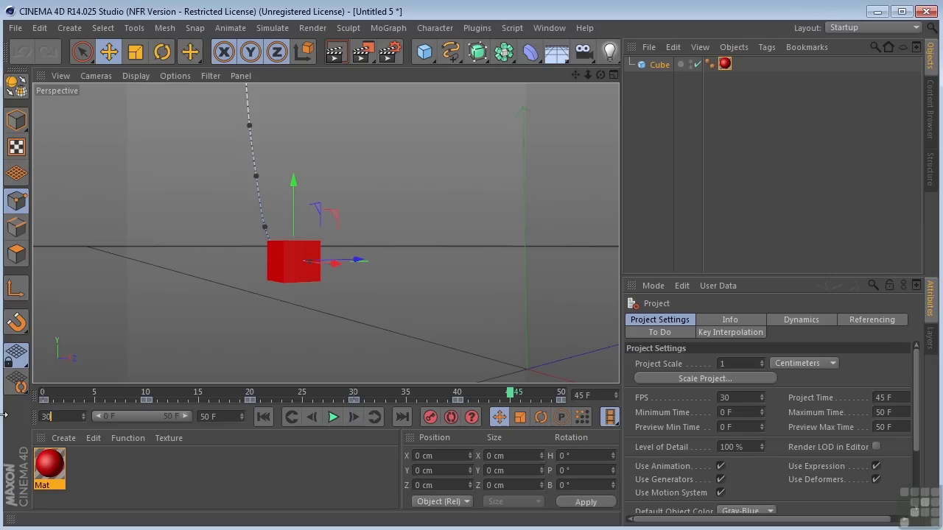
{"action": "key", "text": "Return"}
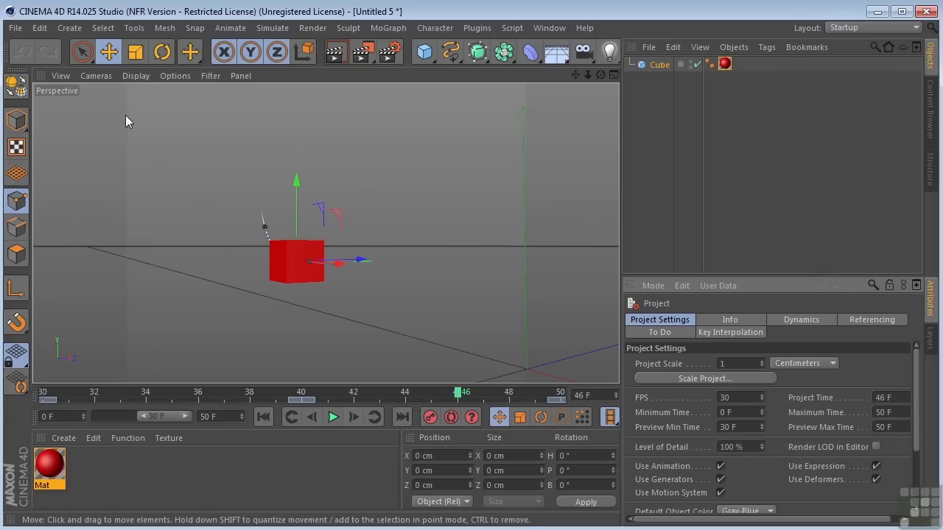
Step: Reopen the recent cube-on-spline scene as a separate untitled copy, Untitled 6
{"action": "left_click", "coordinate": [14, 27]}
{"action": "mouse_move", "coordinate": [145, 277]}
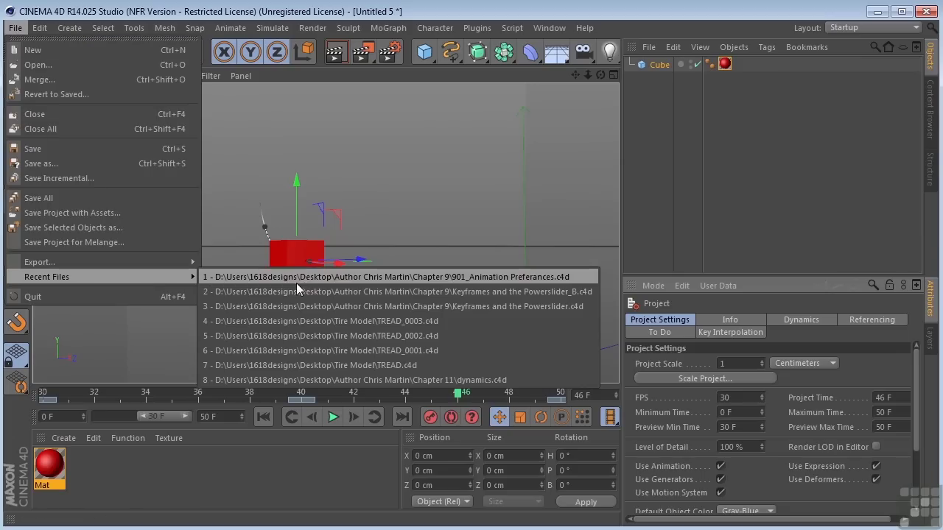
{"action": "left_click", "coordinate": [296, 279]}
{"action": "left_click", "coordinate": [516, 402]}
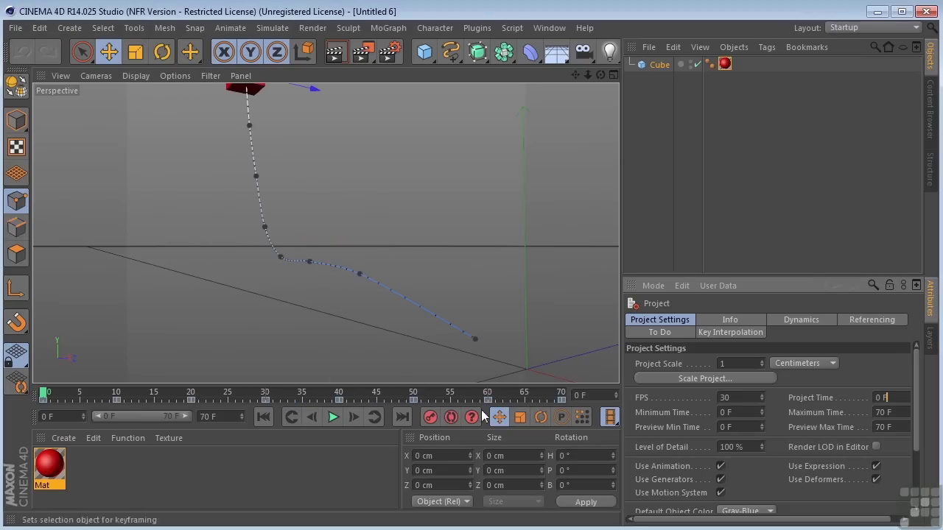
Step: Play the animation, pause at frame 27, and open Edit > Preferences
{"action": "left_click", "coordinate": [333, 417]}
{"action": "left_click", "coordinate": [333, 417]}
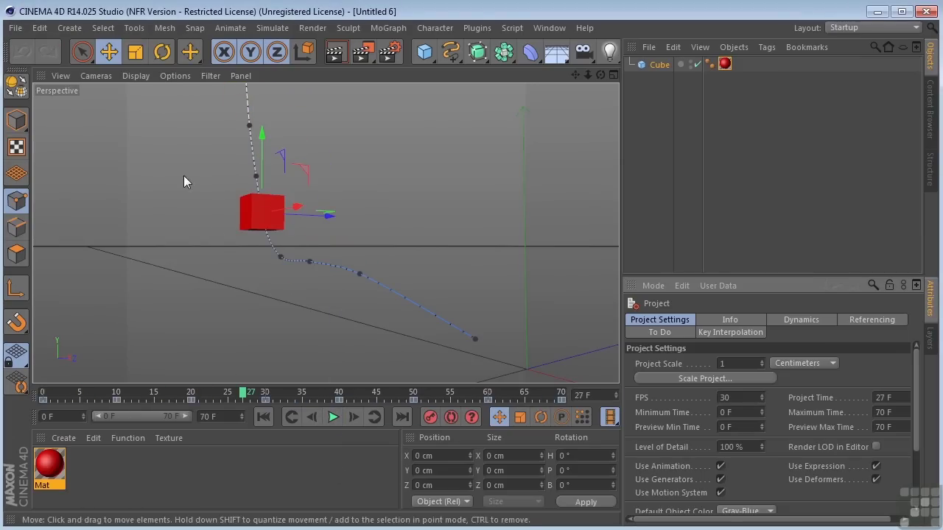
{"action": "left_click", "coordinate": [39, 28]}
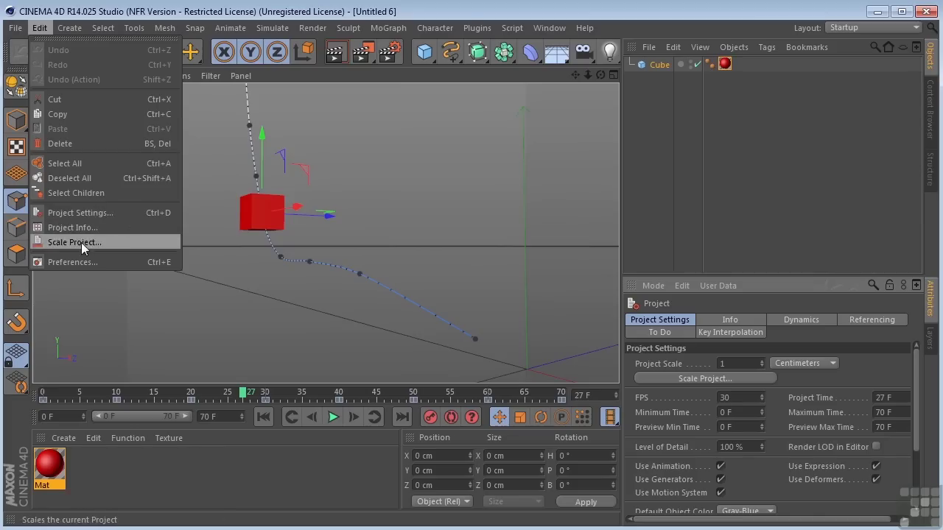
{"action": "left_click", "coordinate": [84, 262]}
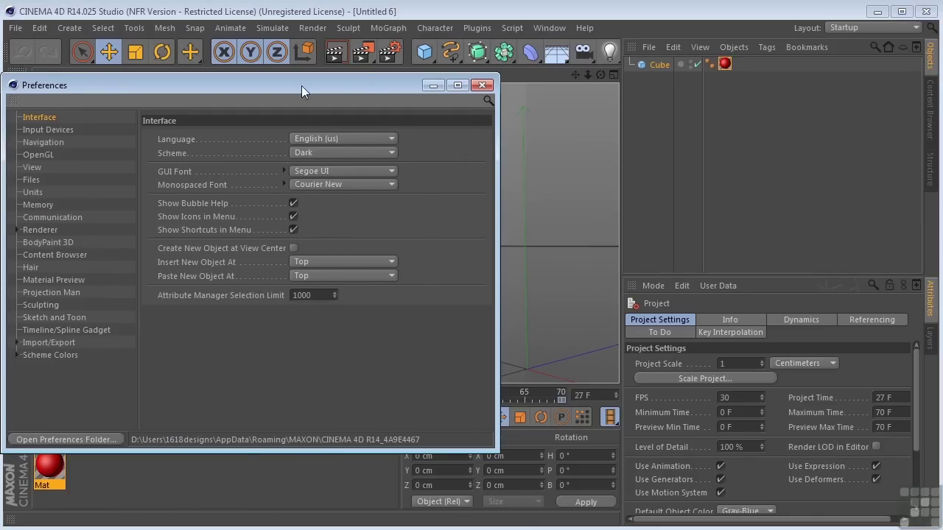
Step: In the Units preferences, set Animation Unit to Seconds and scrub back to frame 18
{"action": "left_click_drag", "start_coordinate": [302, 85], "coordinate": [361, 88]}
{"action": "left_click", "coordinate": [92, 195]}
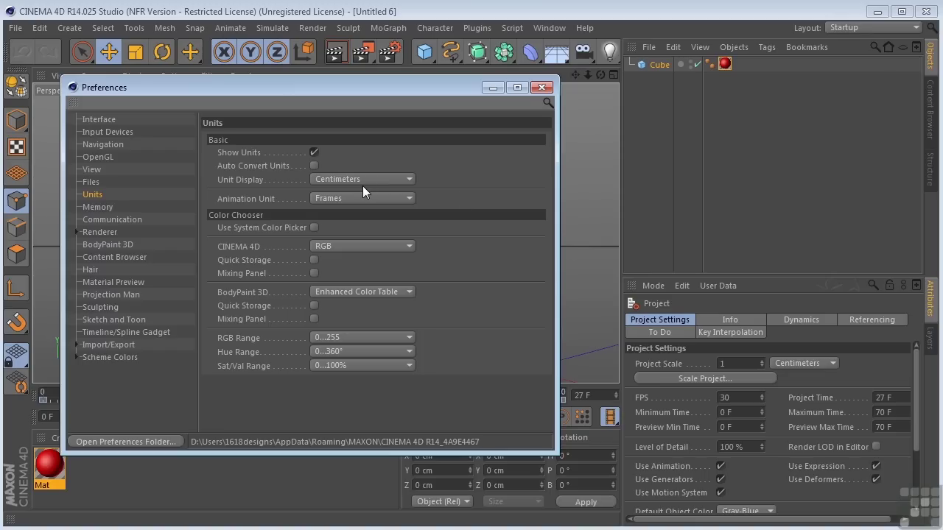
{"action": "left_click_drag", "start_coordinate": [357, 92], "coordinate": [644, 54]}
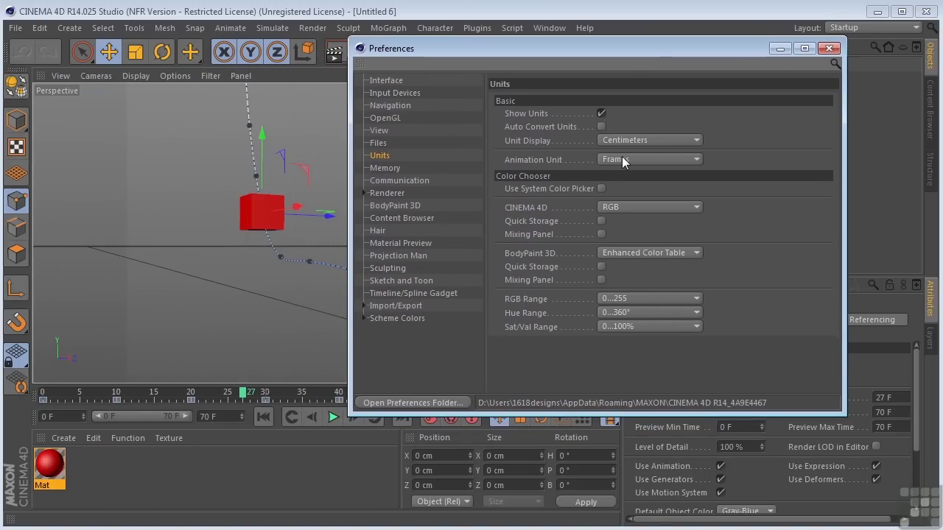
{"action": "left_click", "coordinate": [624, 160]}
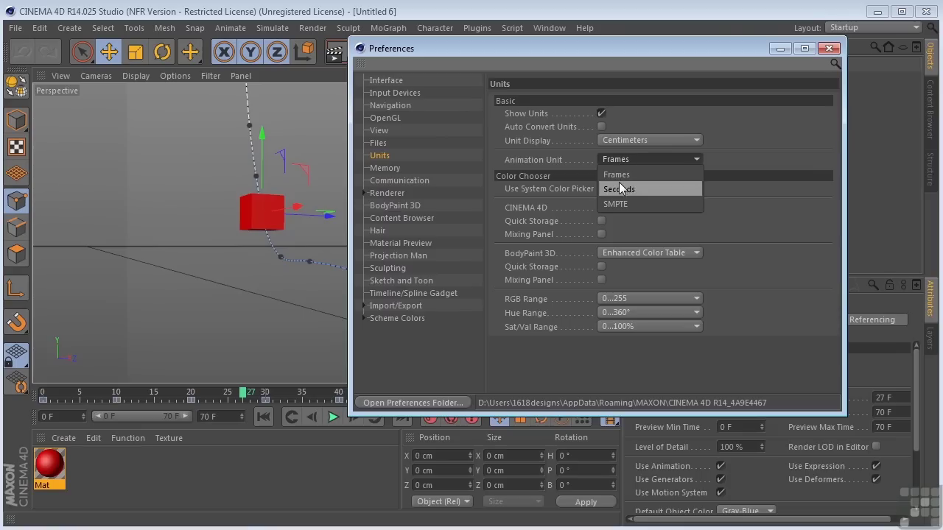
{"action": "left_click", "coordinate": [619, 189]}
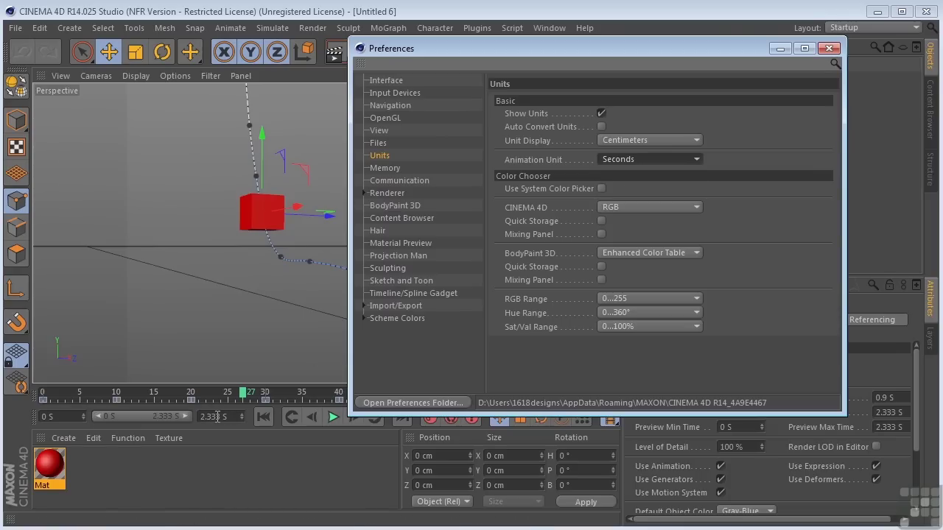
{"action": "left_click_drag", "start_coordinate": [247, 398], "coordinate": [175, 407]}
Step: Switch Animation Unit to SMPTE, then back to Frames, and close Preferences
{"action": "left_click", "coordinate": [627, 160]}
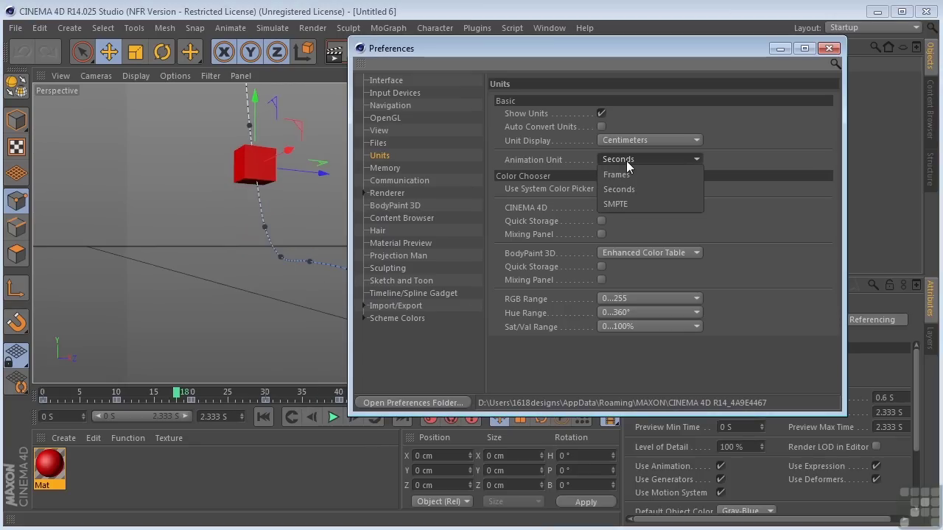
{"action": "left_click", "coordinate": [632, 200]}
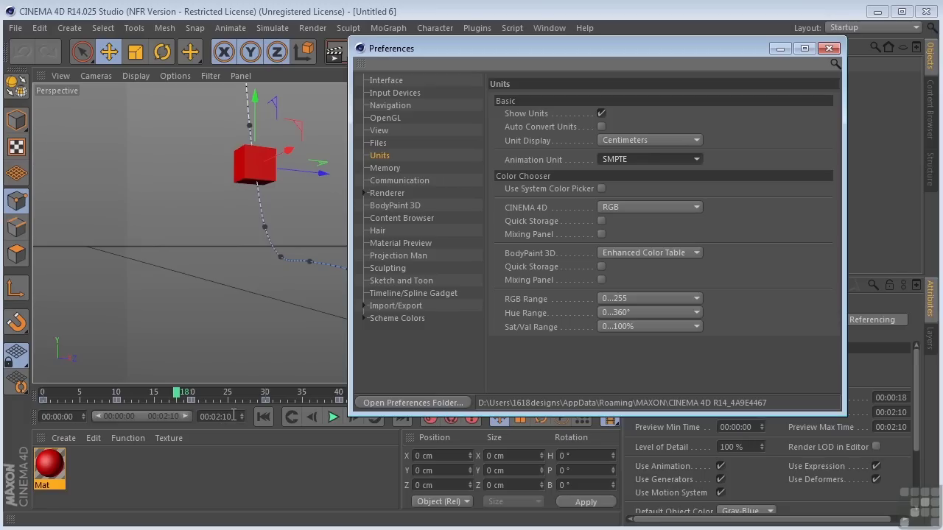
{"action": "left_click", "coordinate": [646, 161]}
{"action": "left_click", "coordinate": [629, 172]}
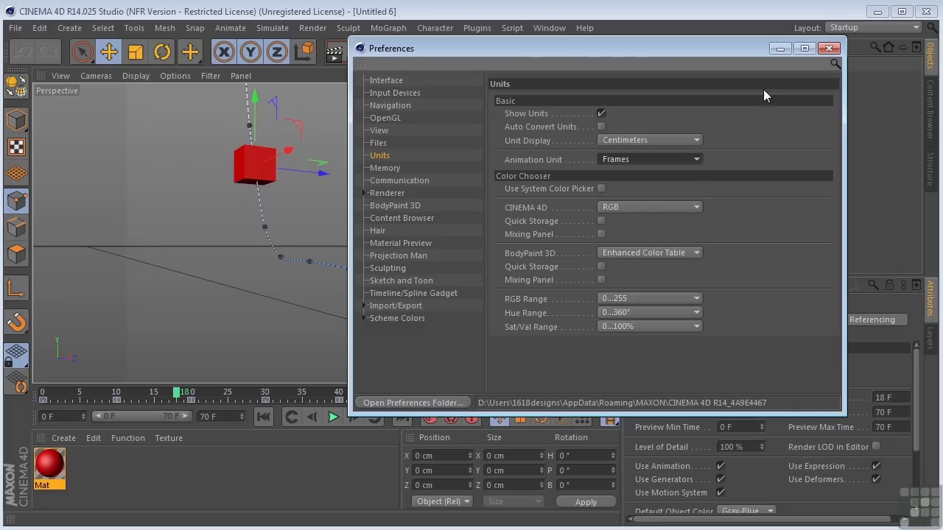
{"action": "left_click", "coordinate": [829, 49]}
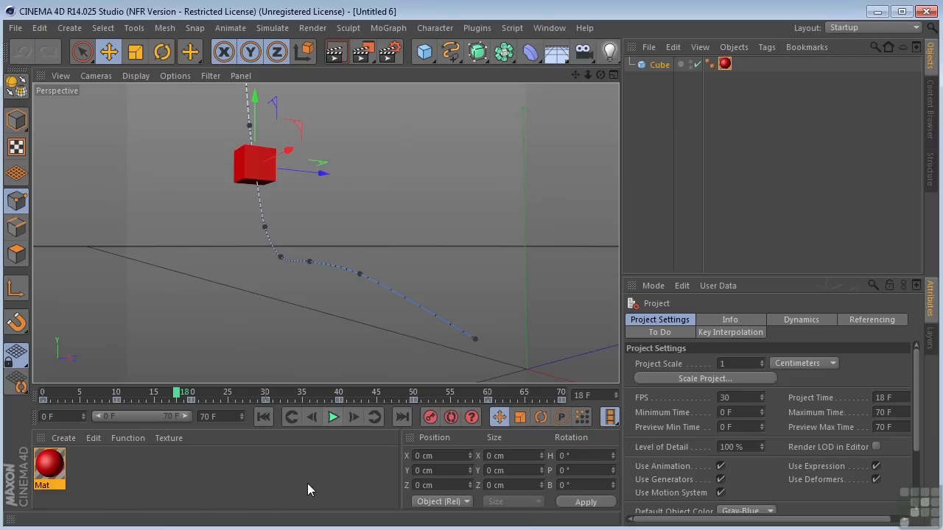